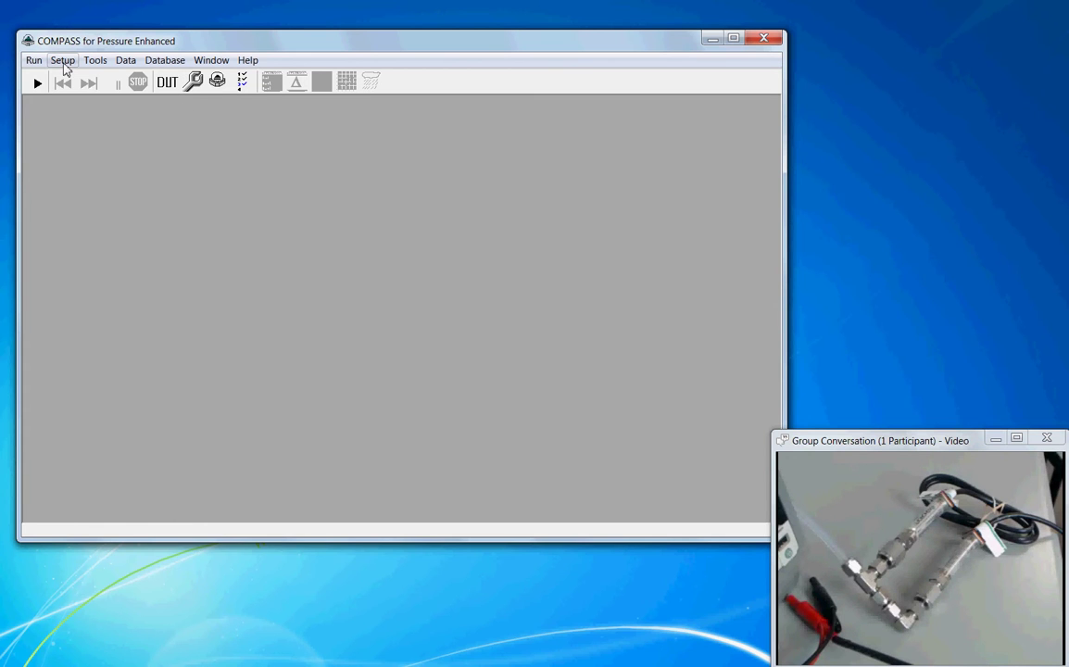
# Open the DUT Editor to show the Ashcroft K17 Simple Pressure DUT profile, record 1 of 2.
pyautogui.click(63, 61)
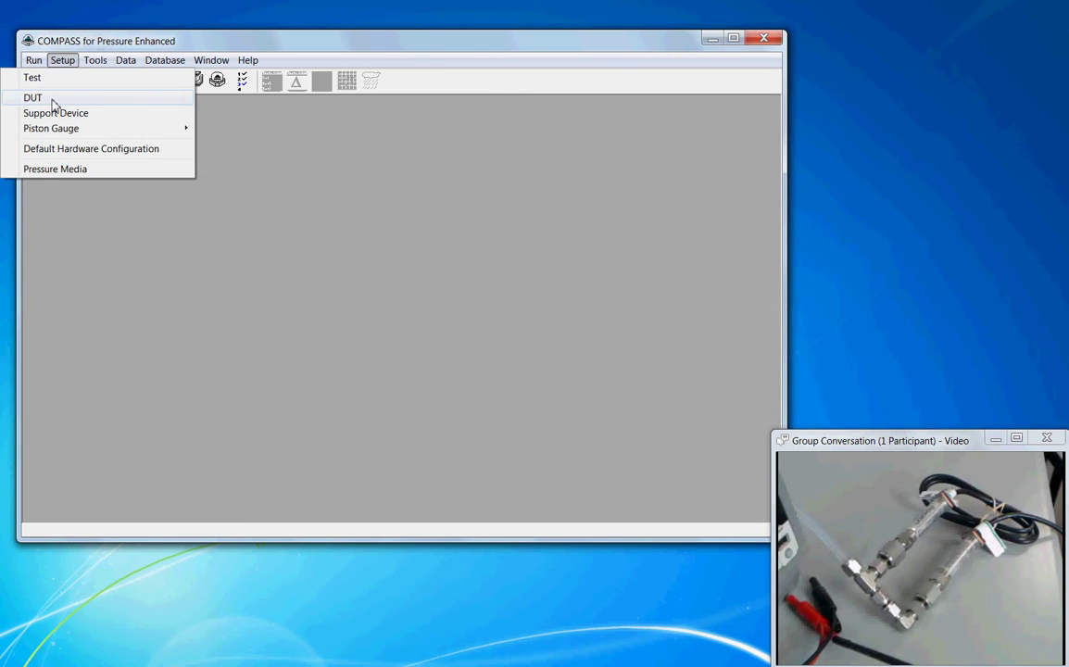
pyautogui.click(213, 116)
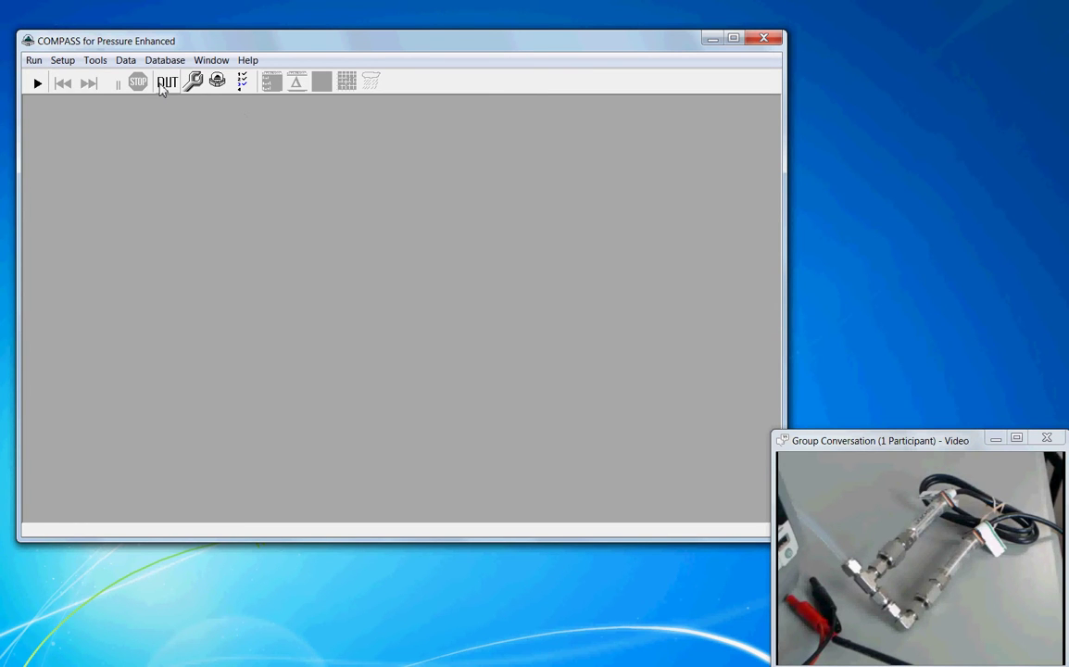
pyautogui.click(163, 85)
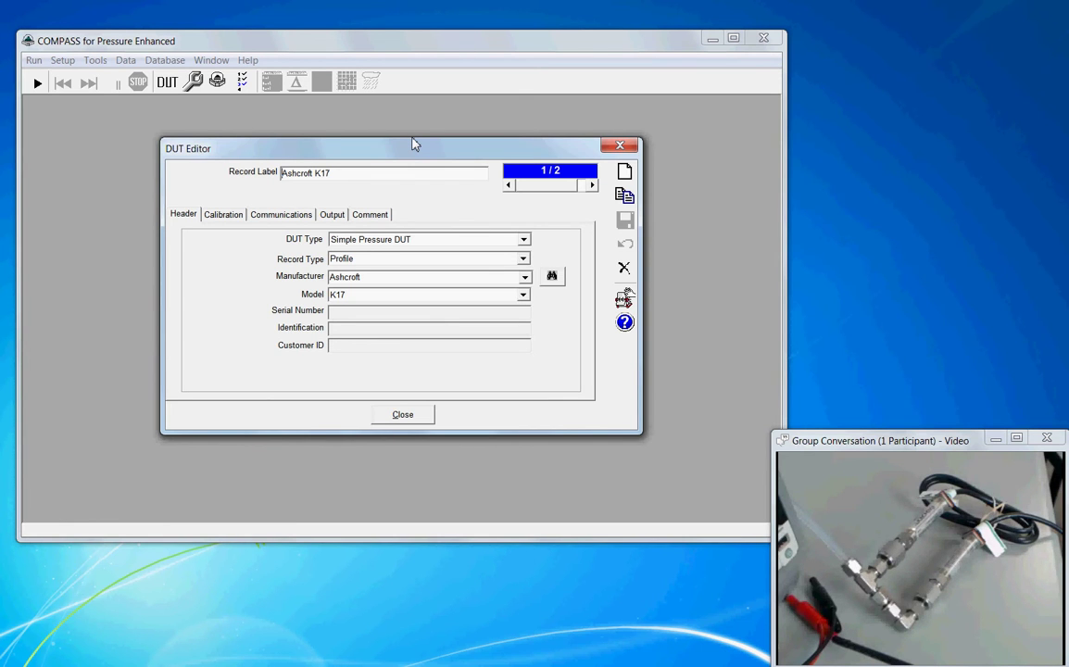
# Create a blank DUT record, then delete it and confirm to return to the Ashcroft K17 record.
pyautogui.click(626, 174)
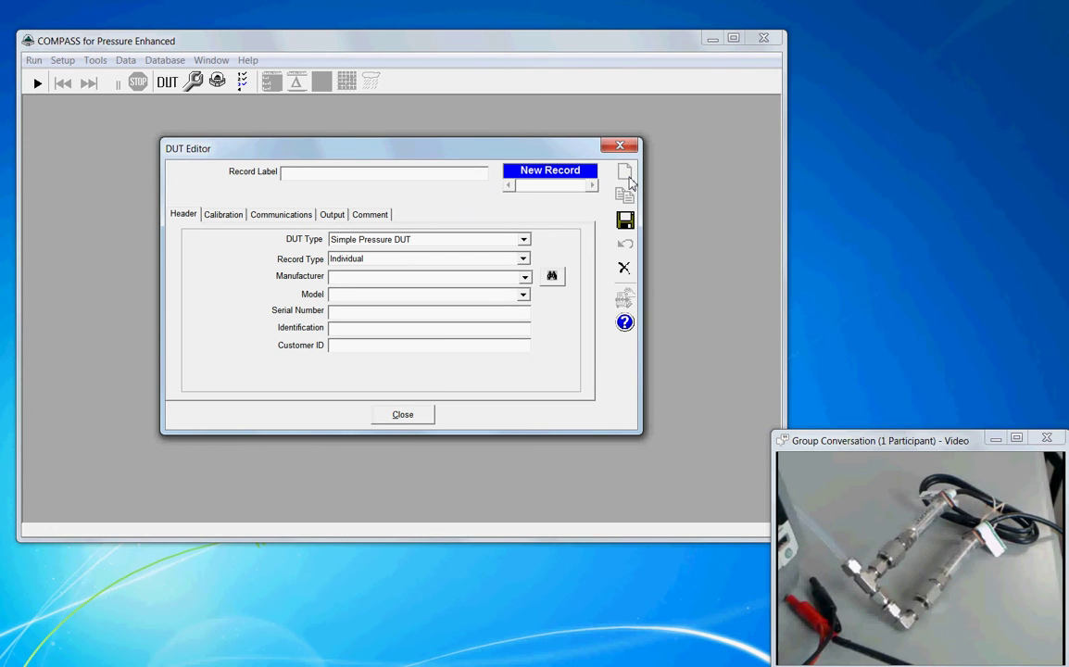
pyautogui.click(626, 270)
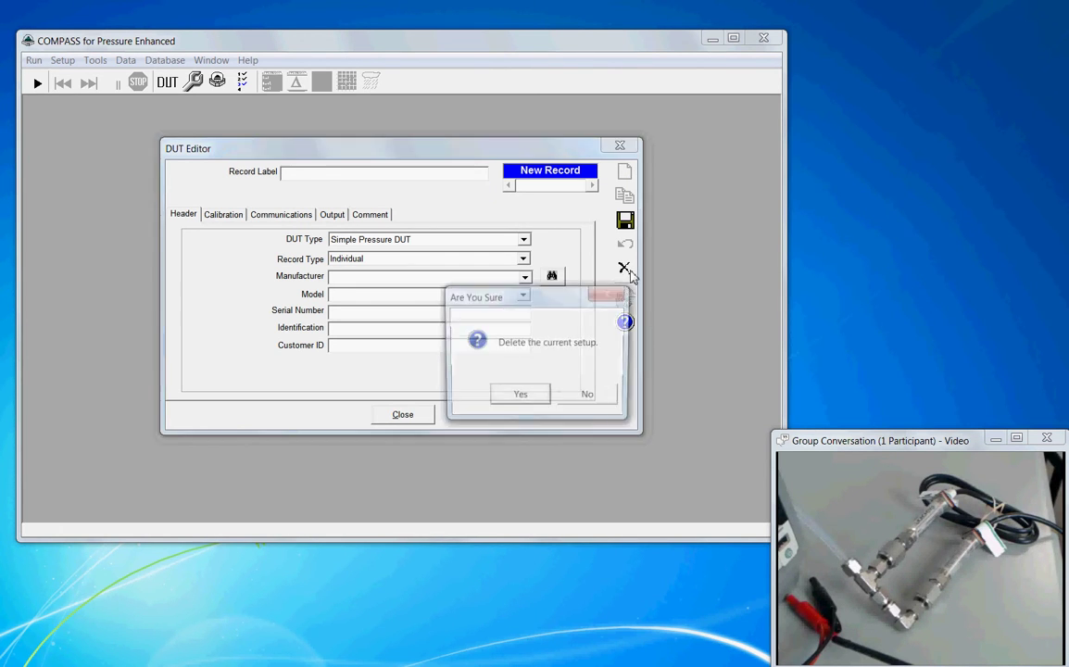
pyautogui.click(519, 397)
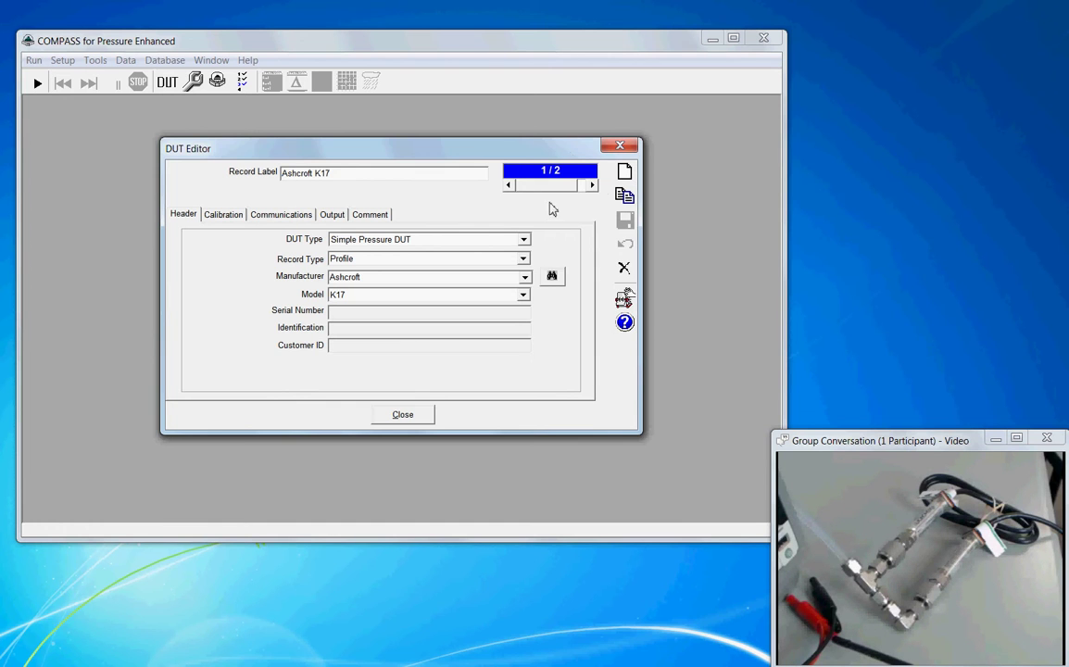
pyautogui.click(226, 218)
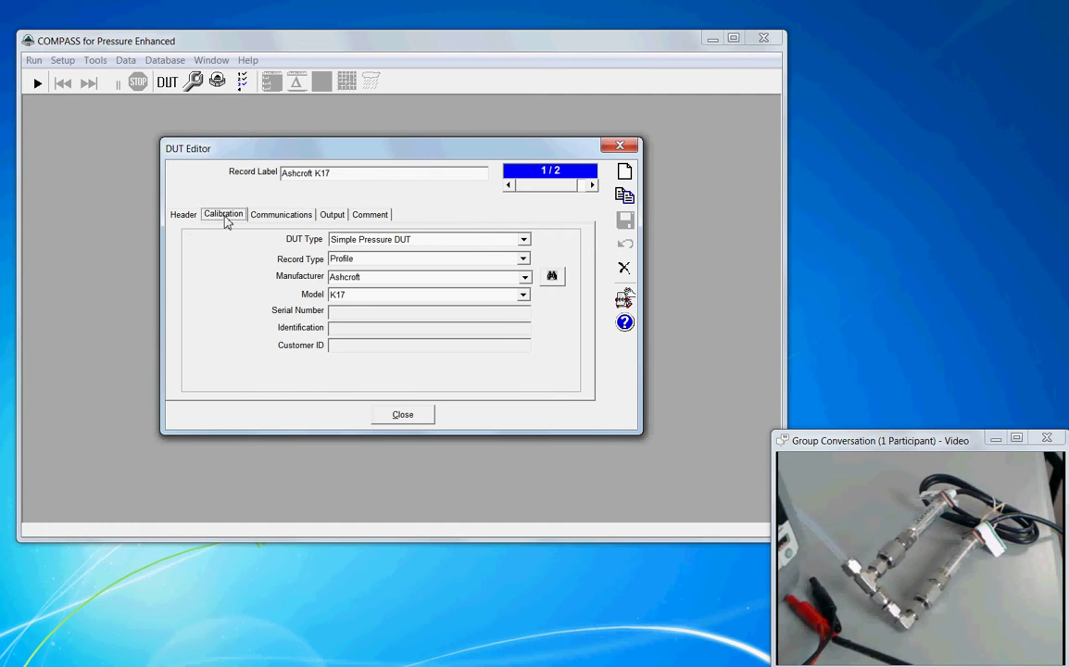
pyautogui.click(274, 220)
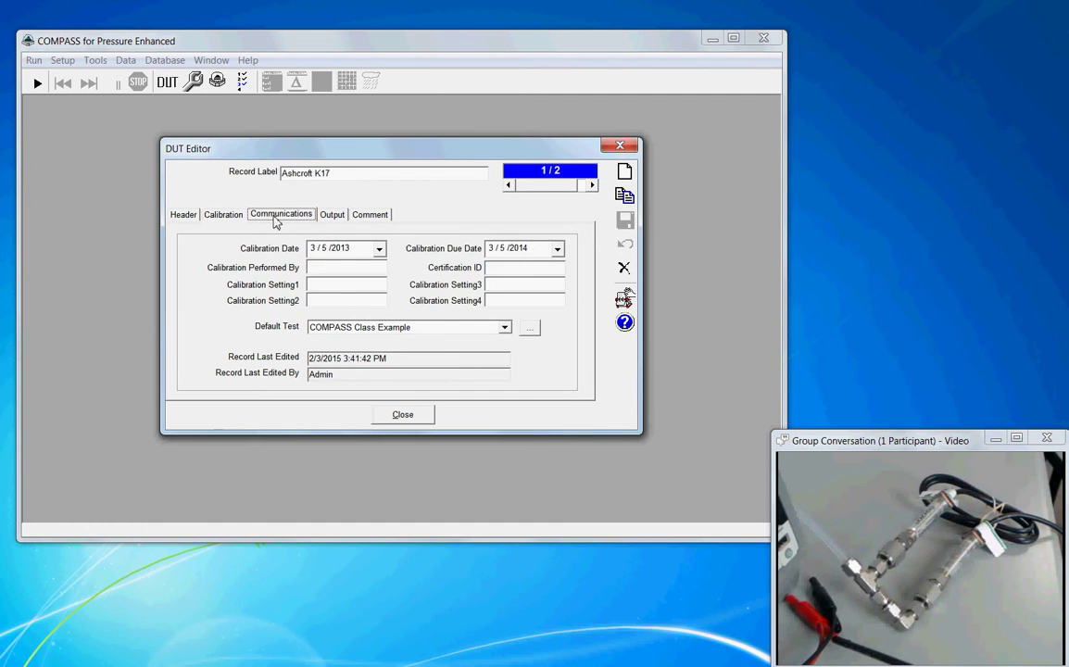
pyautogui.click(330, 221)
pyautogui.click(368, 219)
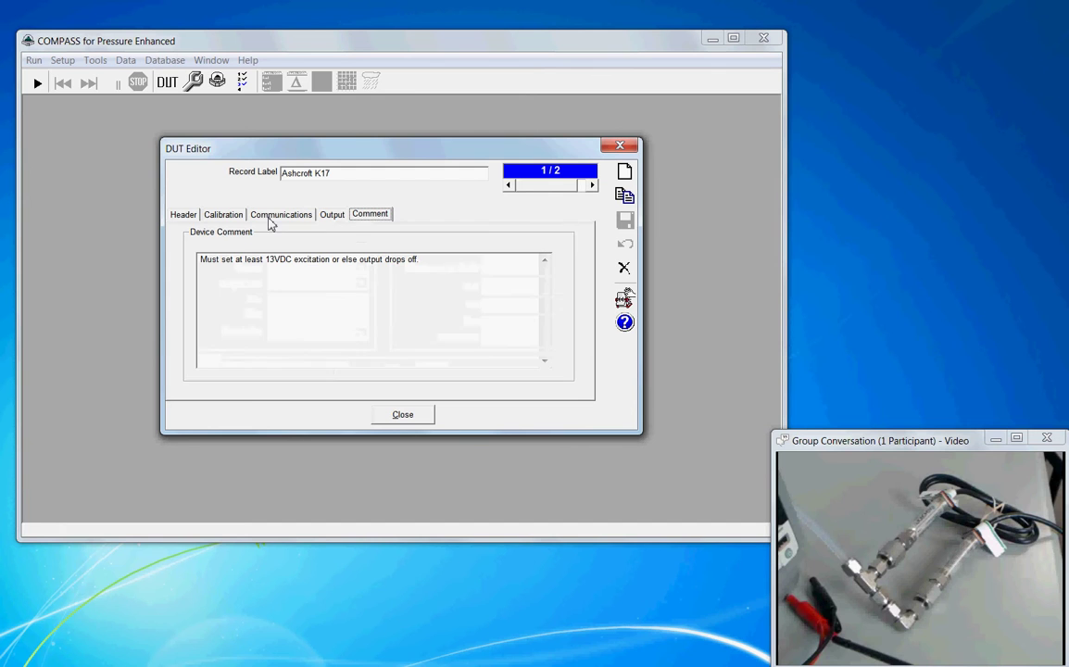
pyautogui.click(185, 214)
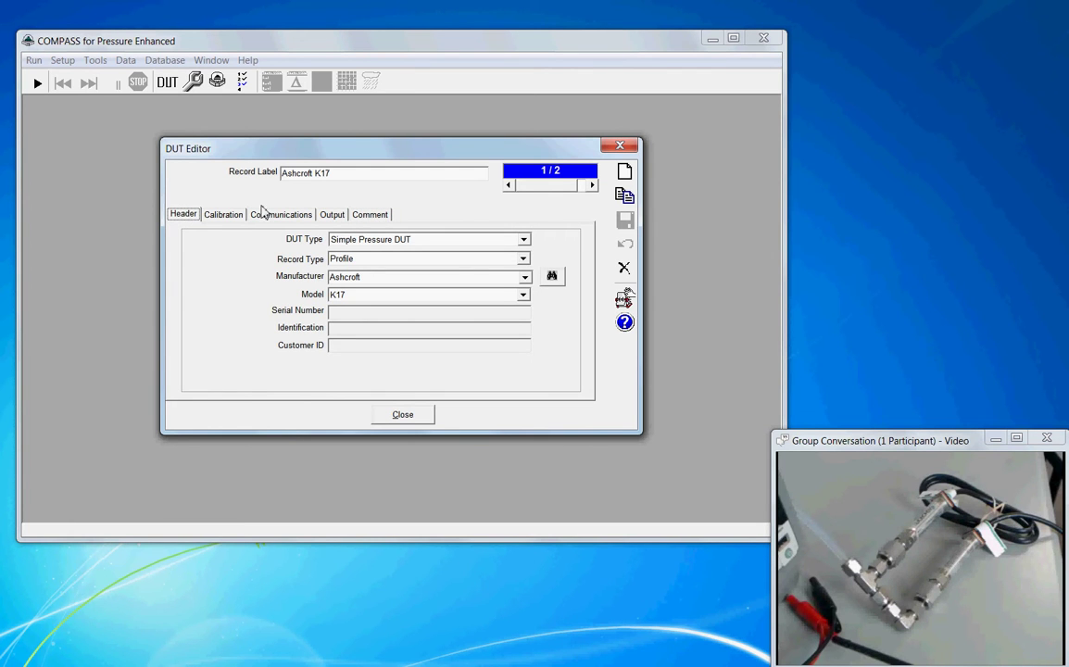
pyautogui.click(348, 174)
pyautogui.moveTo(333, 173); pyautogui.dragTo(278, 174)
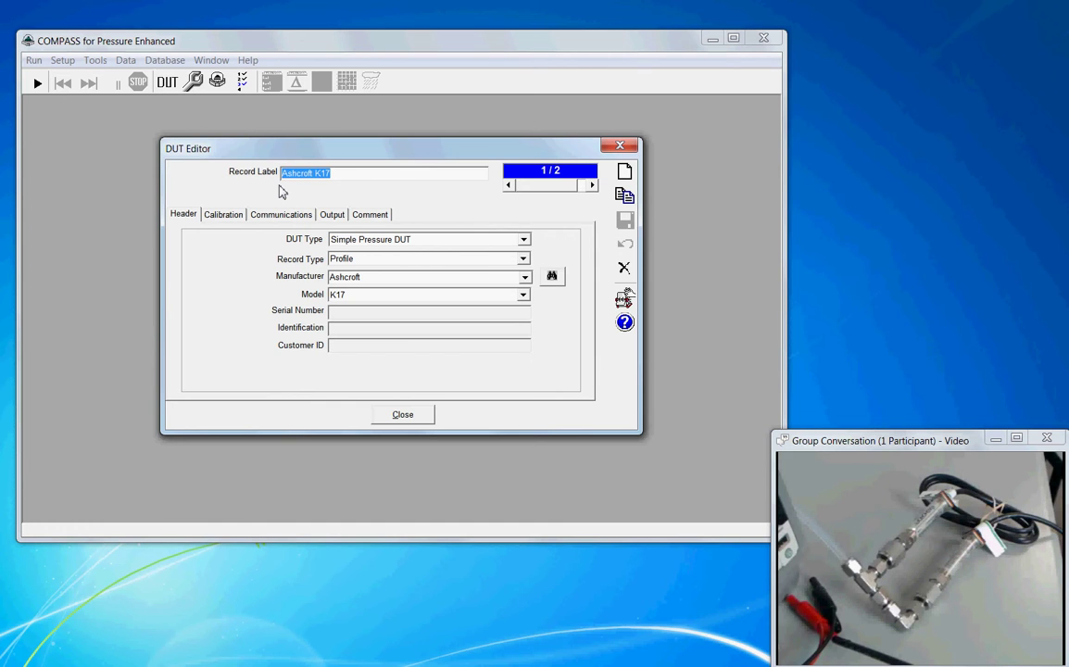
# Reselect Simple Pressure DUT as the K17 record's DUT type and open the Record Type list.
pyautogui.click(373, 180)
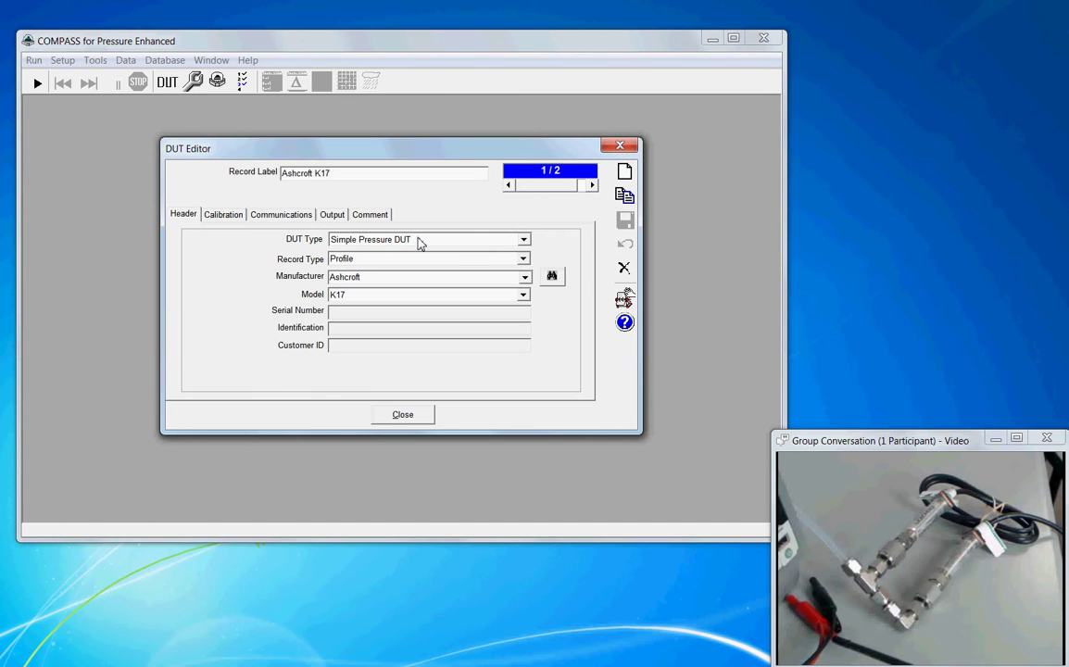
pyautogui.click(522, 240)
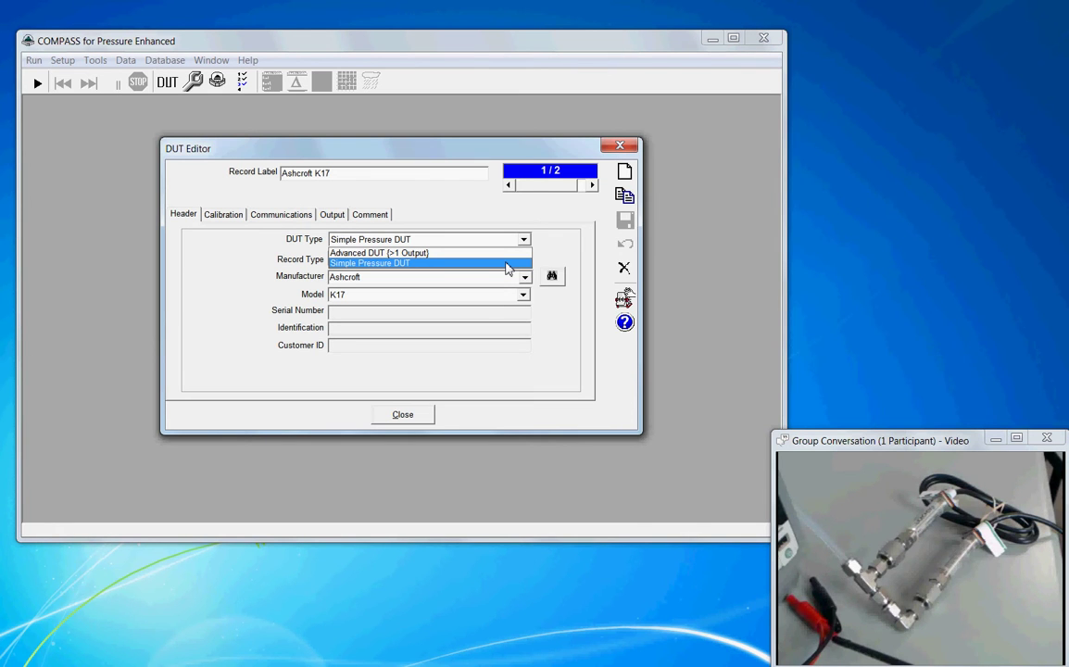
pyautogui.click(507, 264)
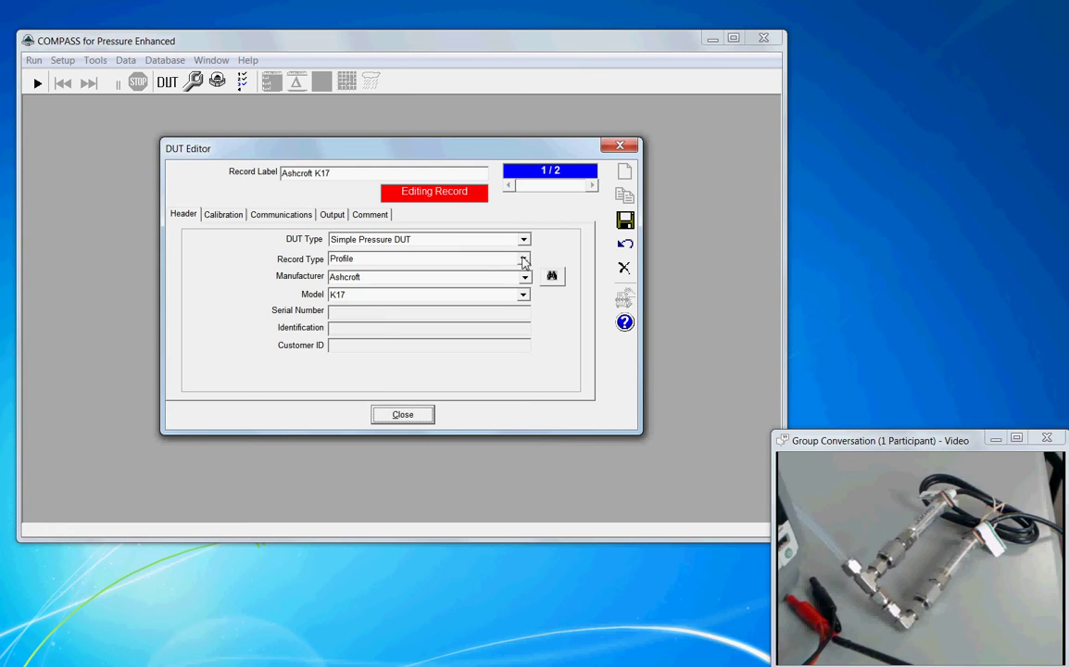
pyautogui.click(523, 260)
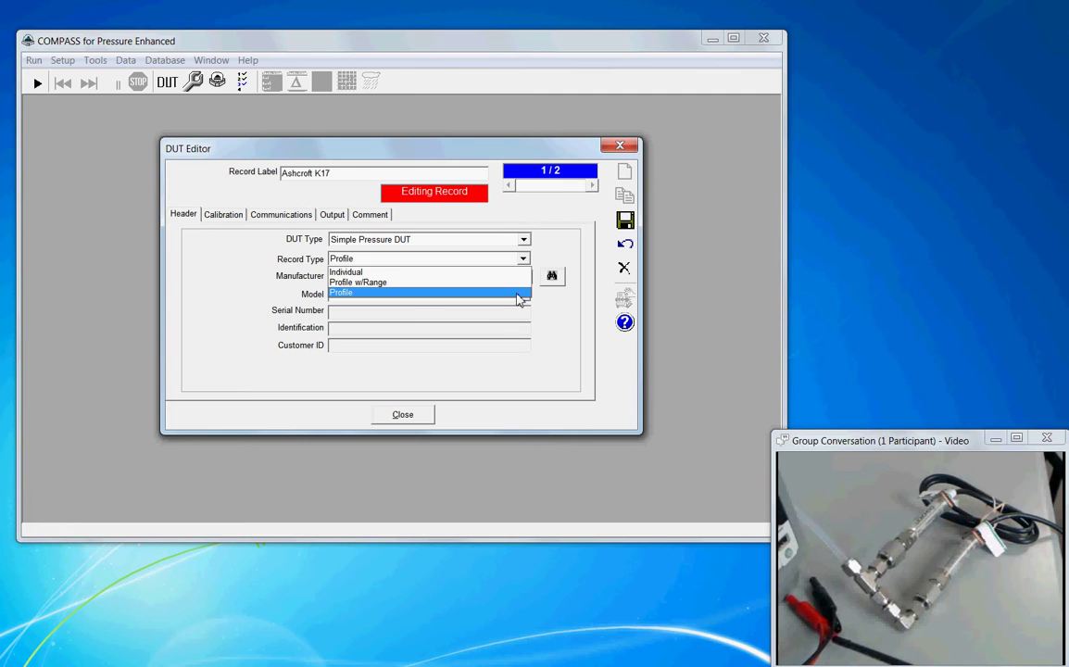
# Choose Profile as the record type and confirm manufacturer Ashcroft and model K17.
pyautogui.click(519, 297)
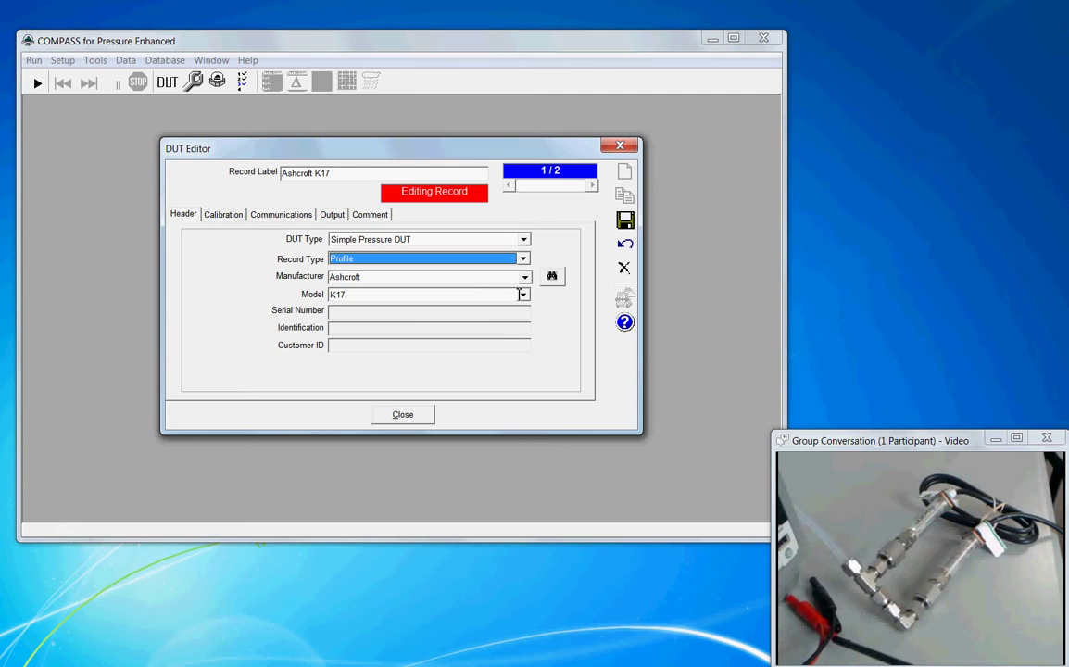
pyautogui.click(475, 279)
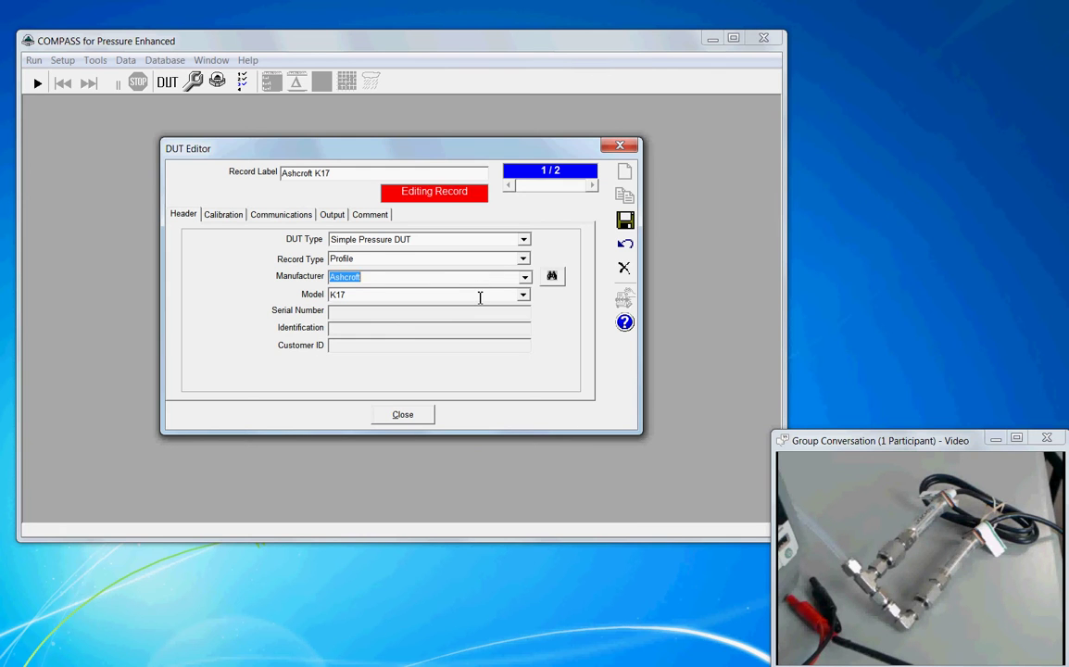
pyautogui.click(480, 296)
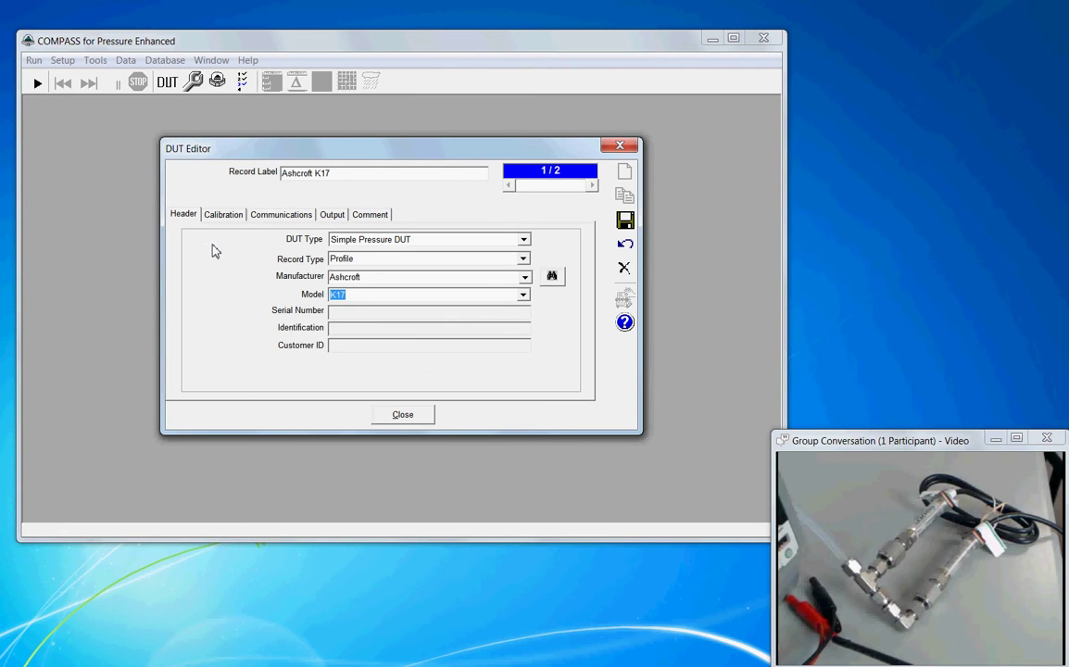
# Set the calibration date to 2/4/2015 in the Calibration fields.
pyautogui.click(222, 214)
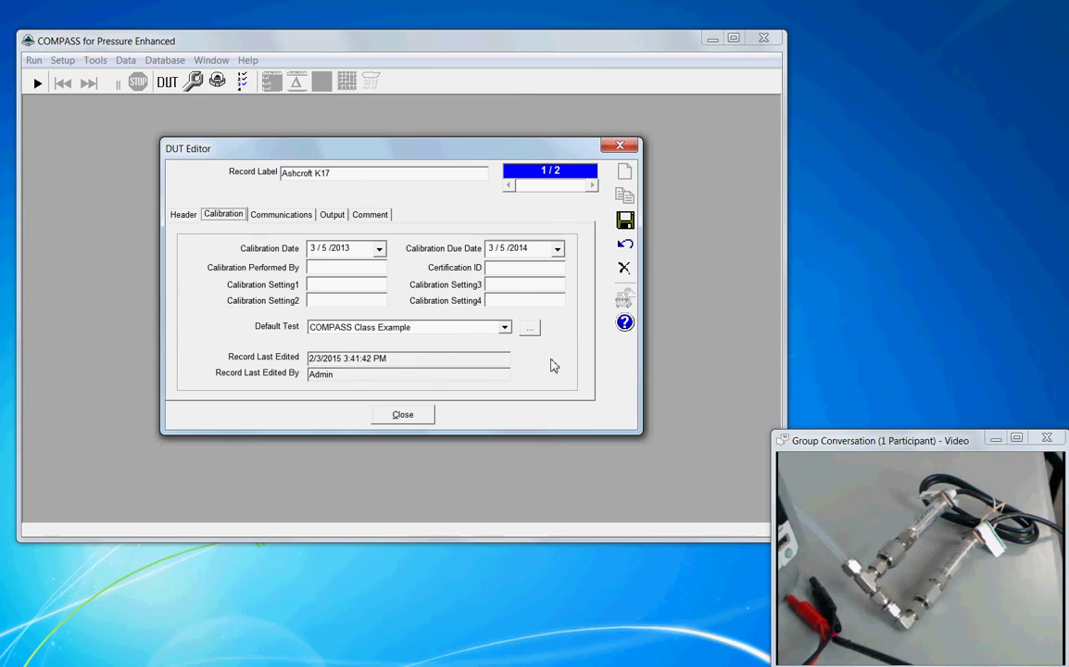
pyautogui.click(380, 250)
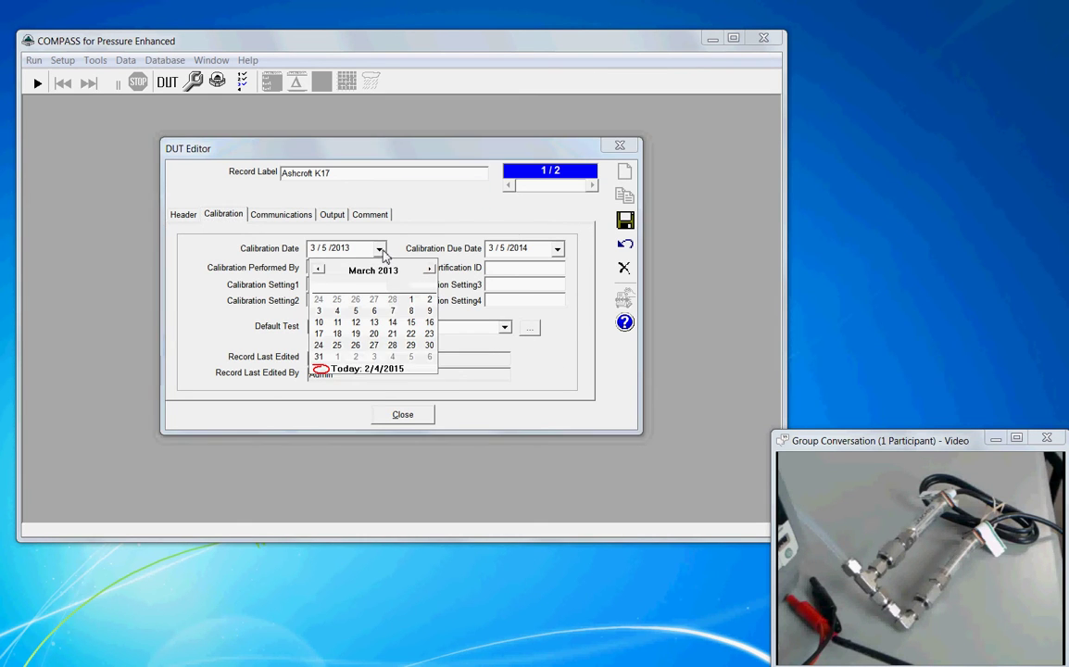
pyautogui.click(389, 271)
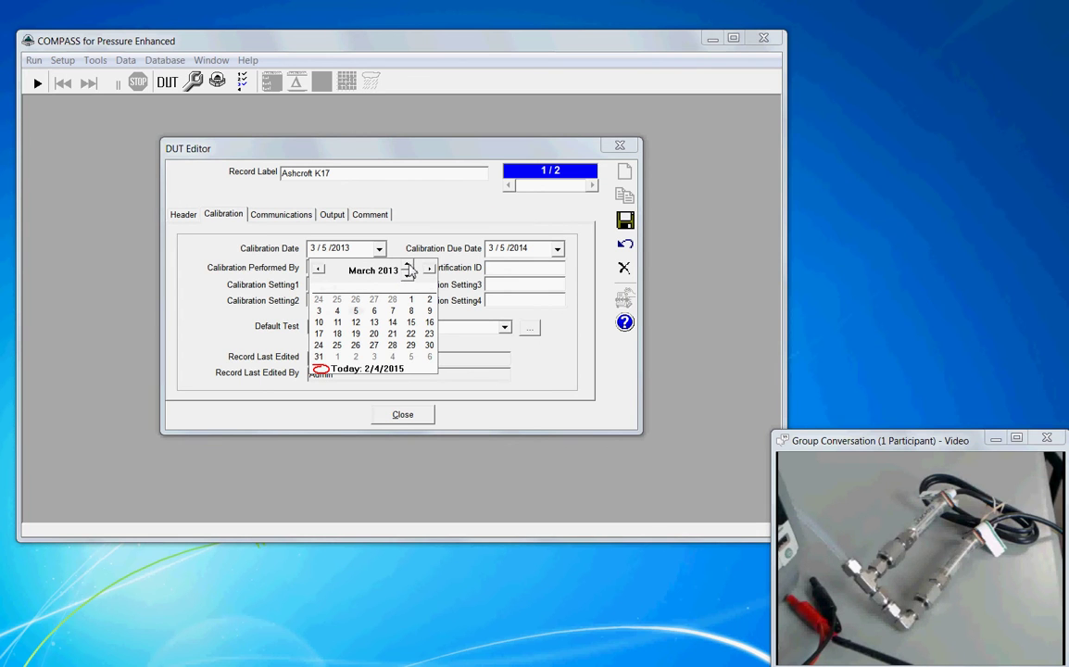
pyautogui.click(408, 266)
pyautogui.click(407, 266)
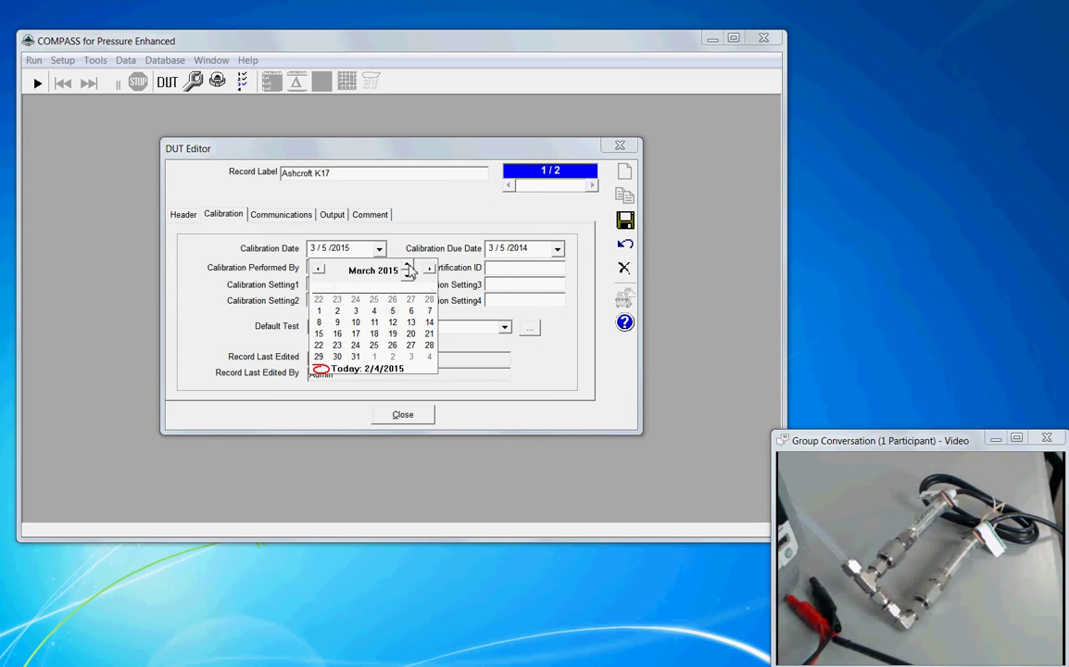
pyautogui.click(340, 371)
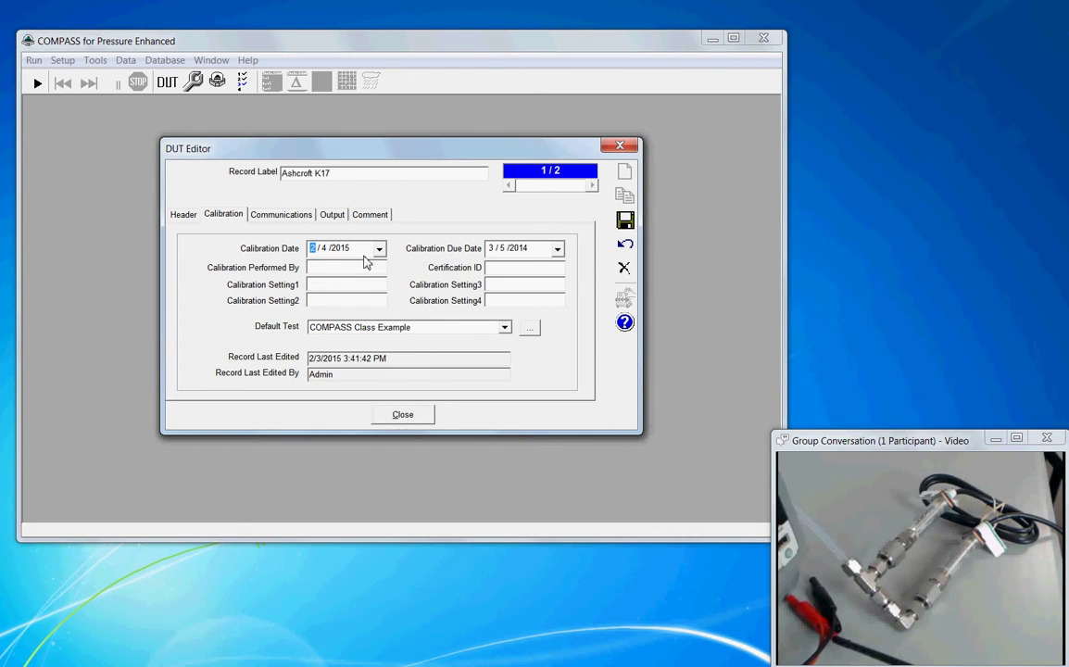
# Set the calibration due date to 2/4/2016 and keep COMPASS Class Example as default test.
pyautogui.click(559, 249)
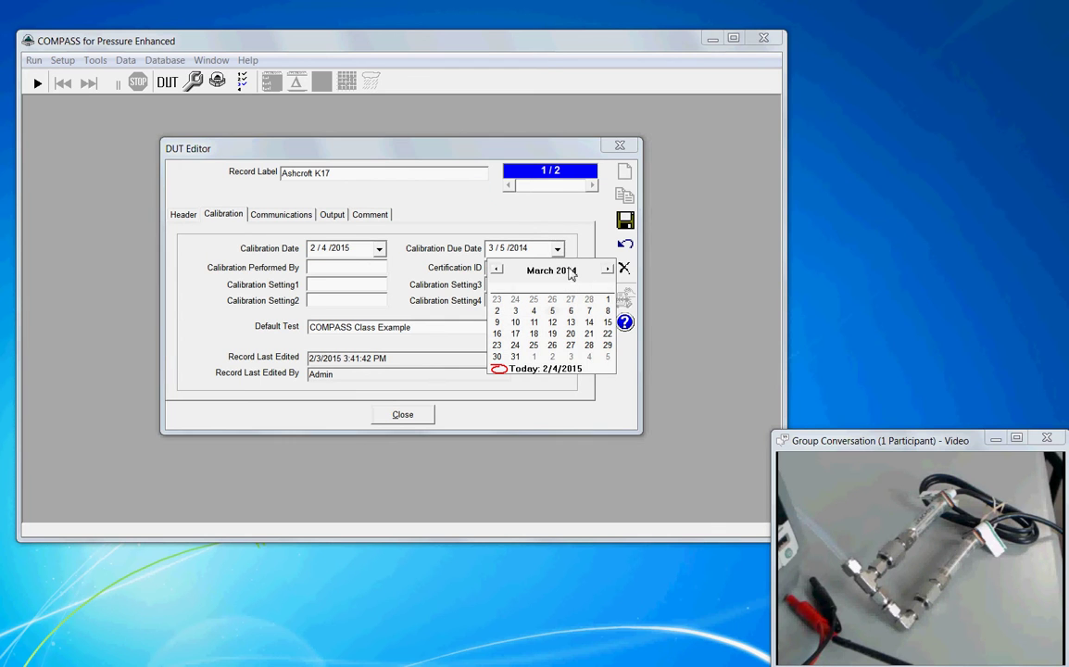
pyautogui.click(533, 368)
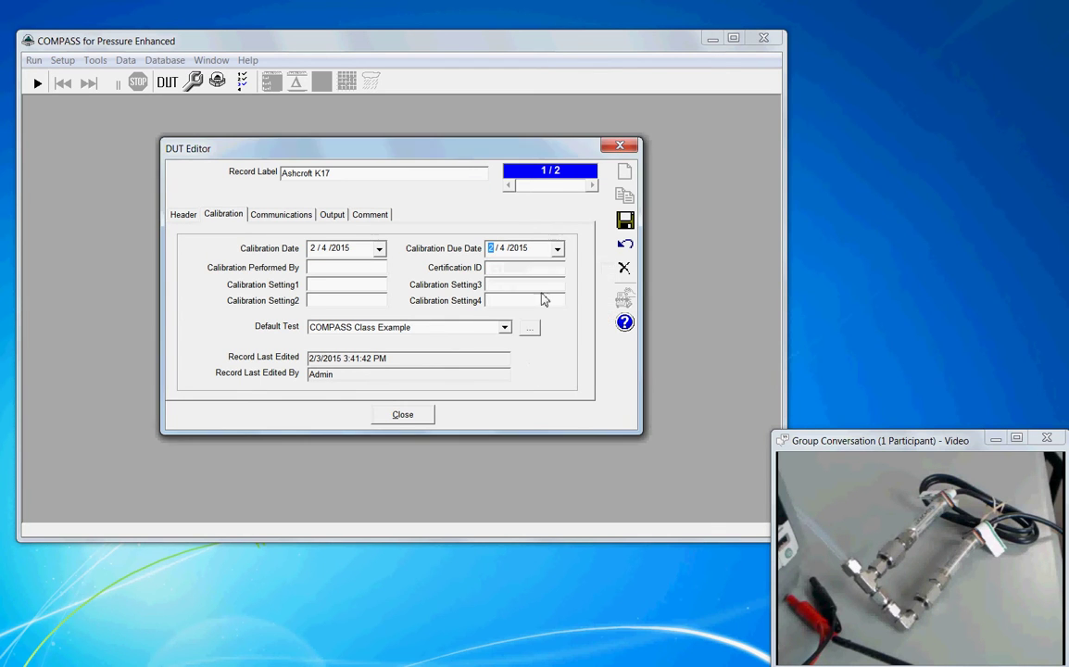
pyautogui.click(558, 249)
pyautogui.click(570, 270)
pyautogui.click(591, 266)
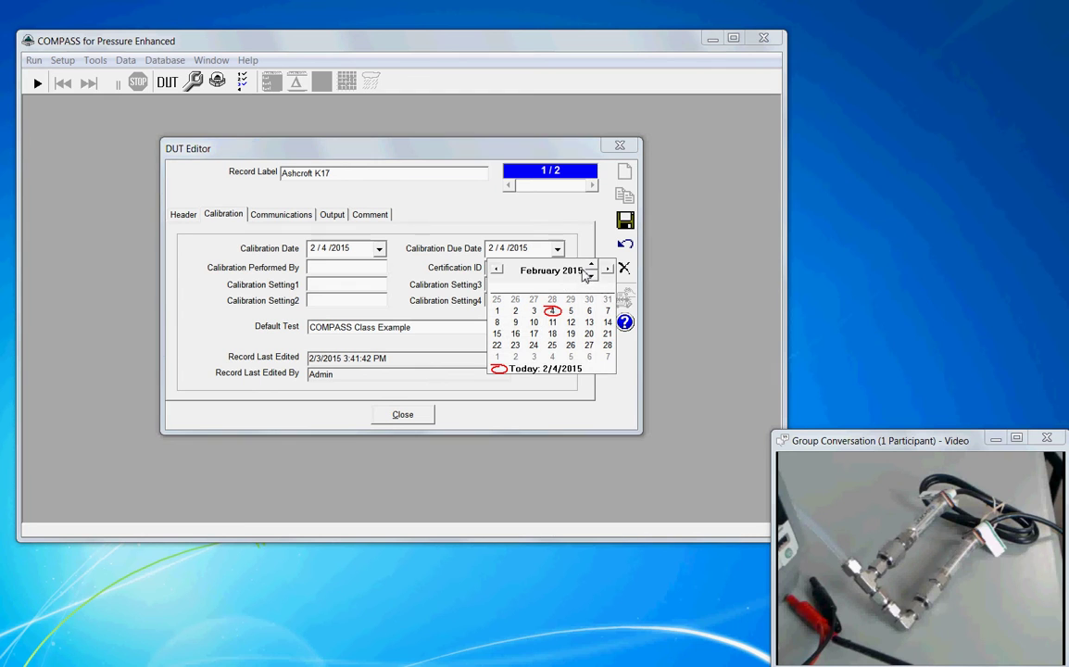
pyautogui.click(575, 244)
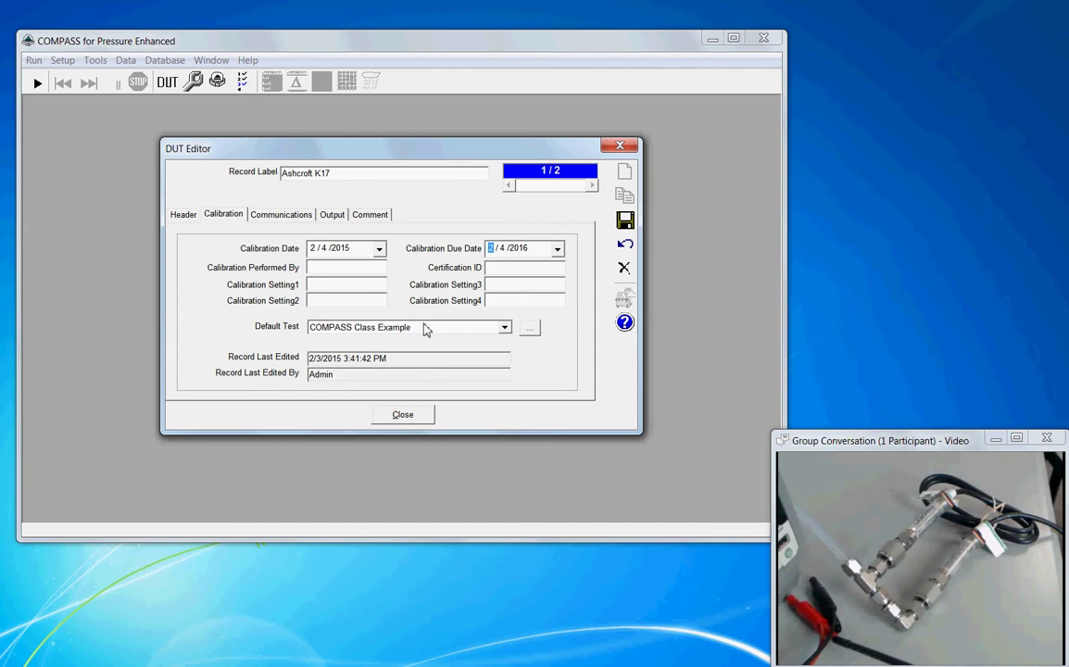
pyautogui.click(504, 329)
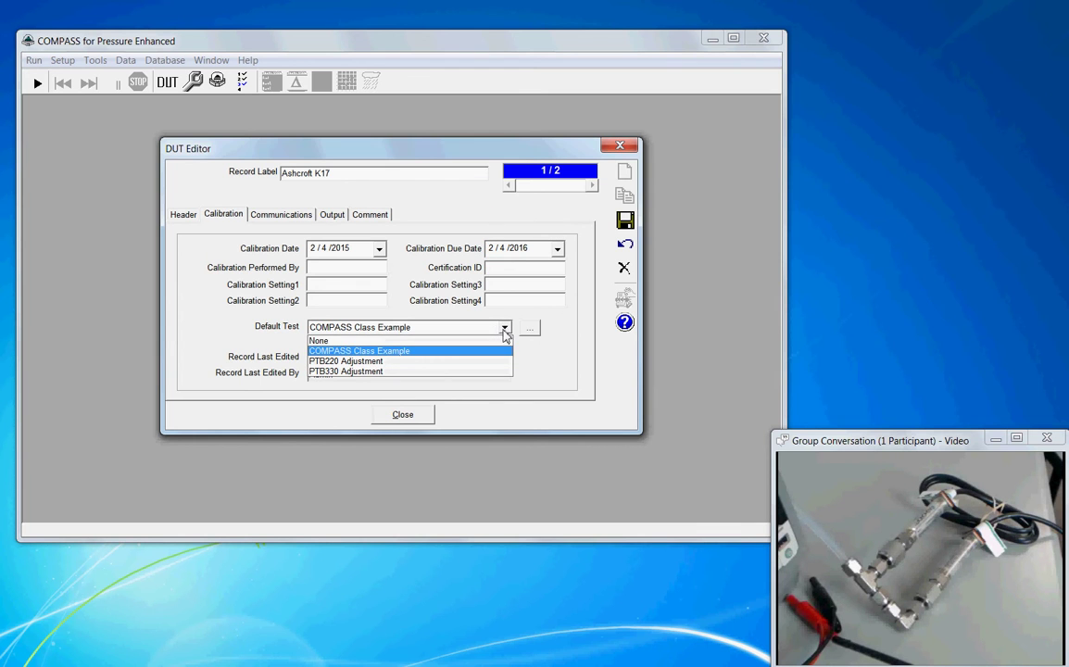
pyautogui.click(533, 361)
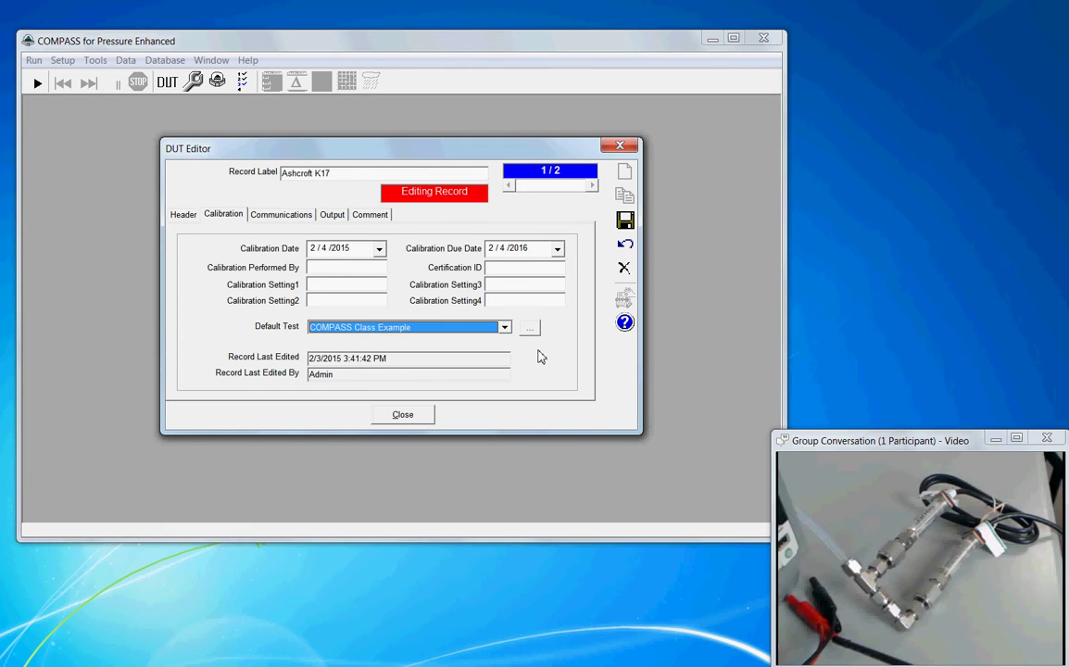
# Set the Communications data acquisition type to Other Device.
pyautogui.click(281, 217)
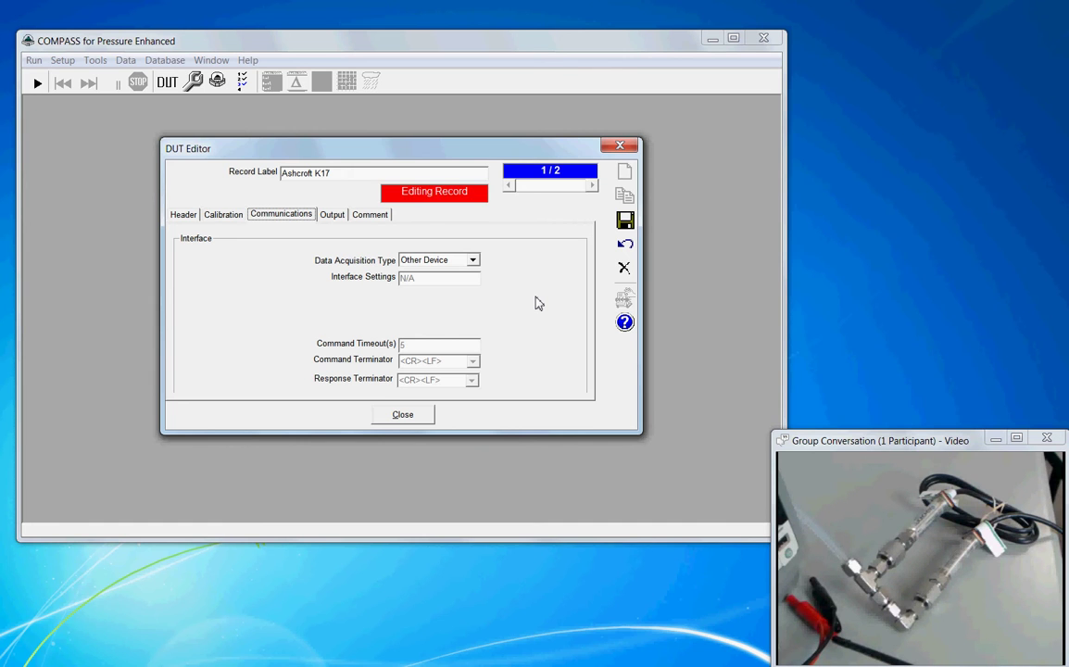
pyautogui.click(473, 262)
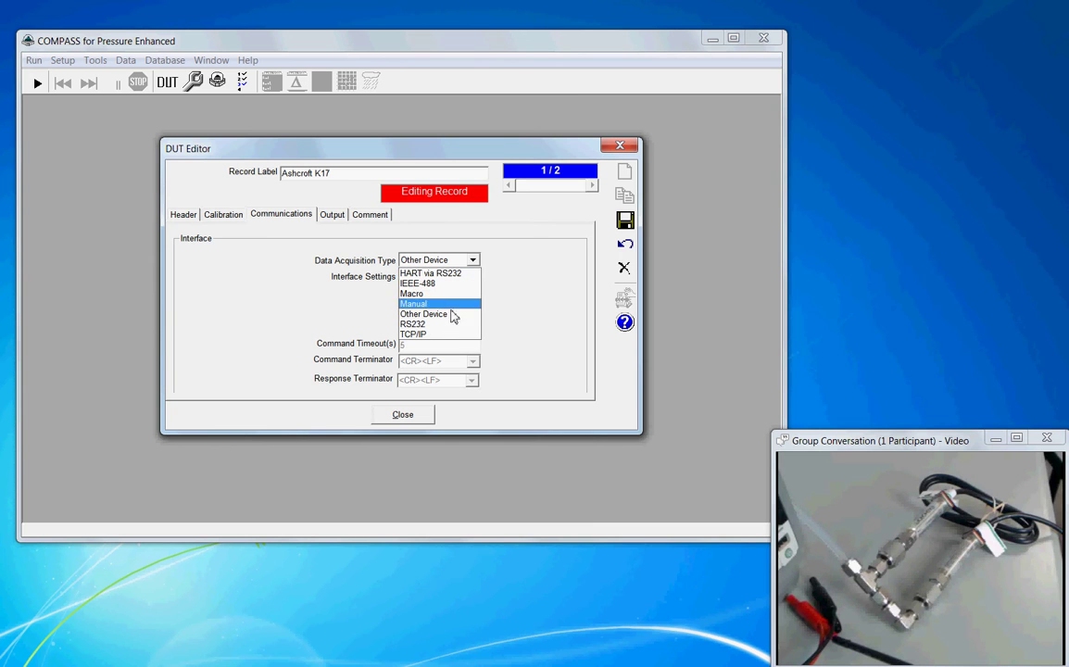
pyautogui.click(453, 317)
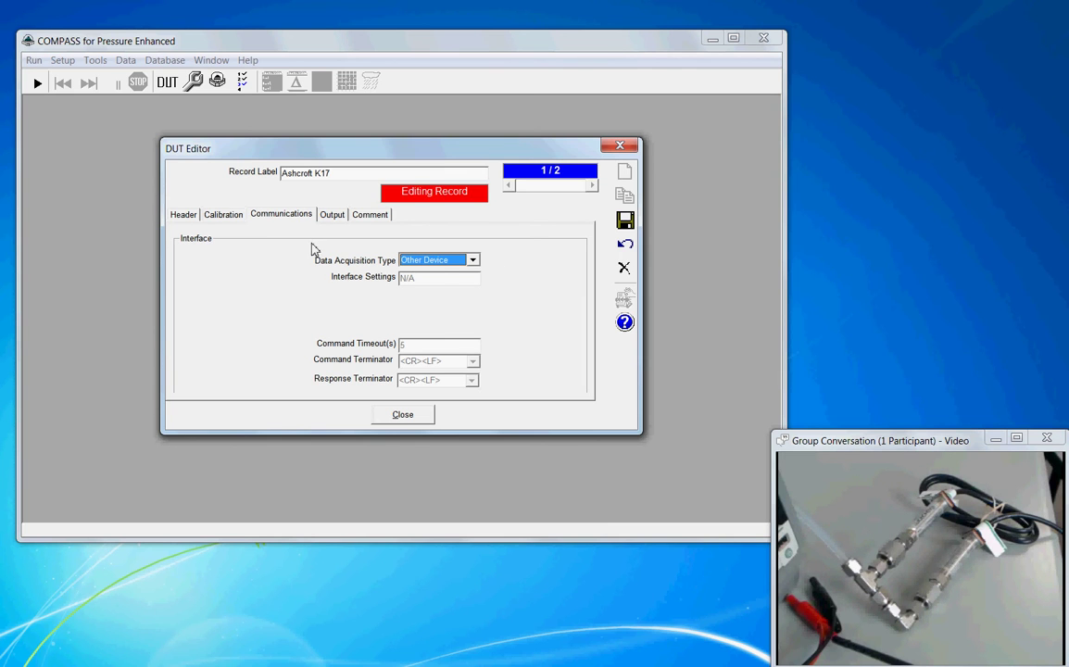
# On the Output settings, confirm raw output 4.0000–20.0000 mA and keep 0.0001 resolution.
pyautogui.click(332, 218)
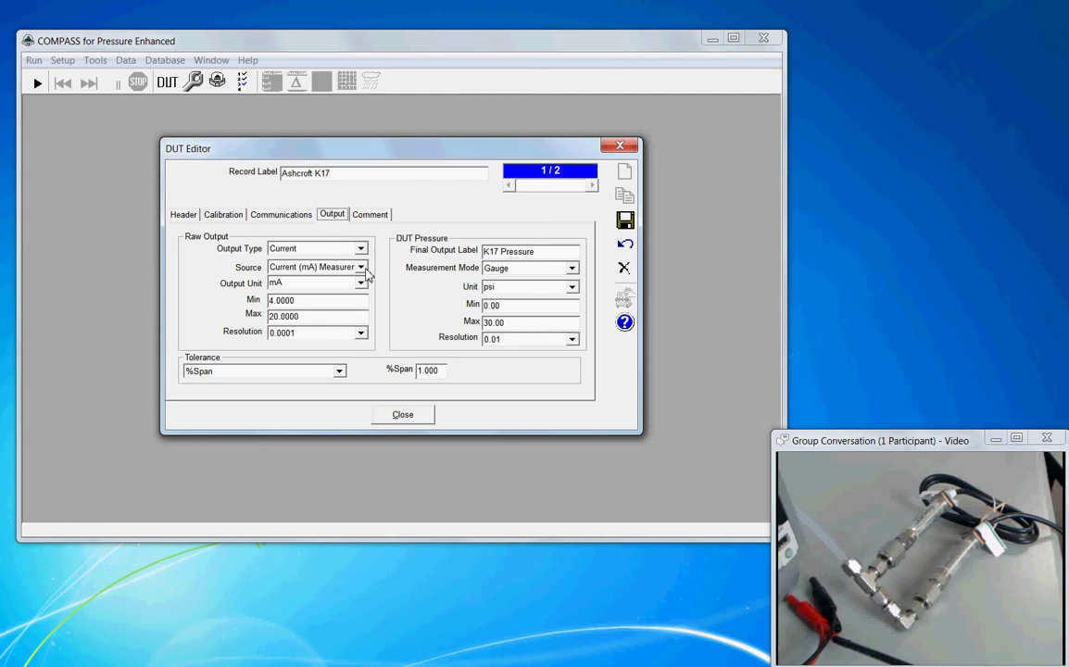
pyautogui.click(319, 303)
pyautogui.click(315, 316)
pyautogui.click(360, 333)
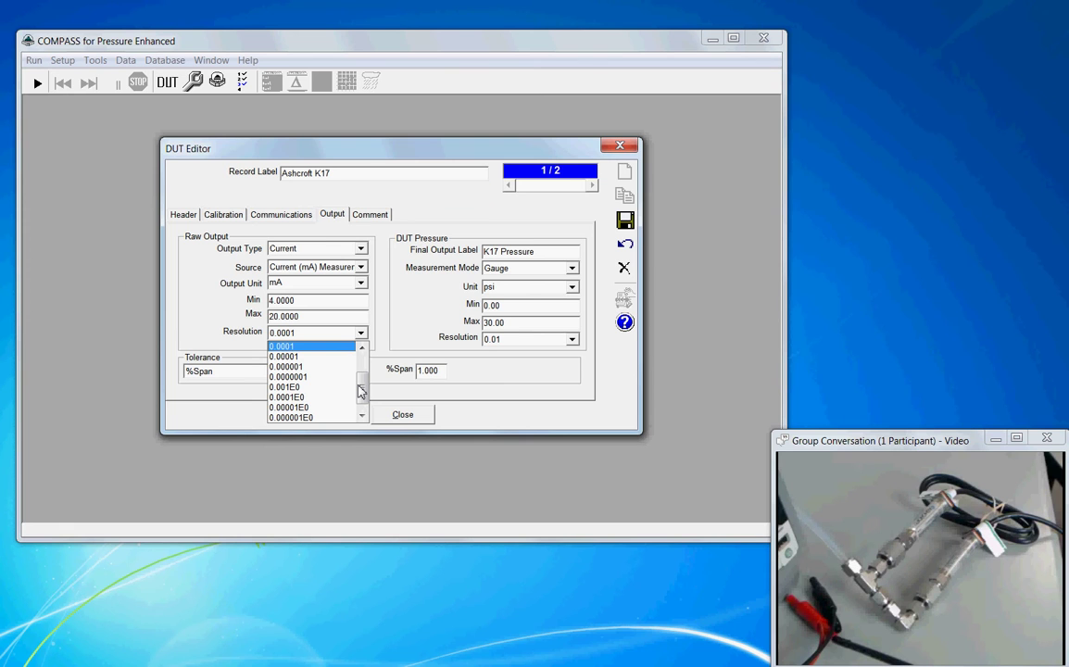
pyautogui.click(384, 339)
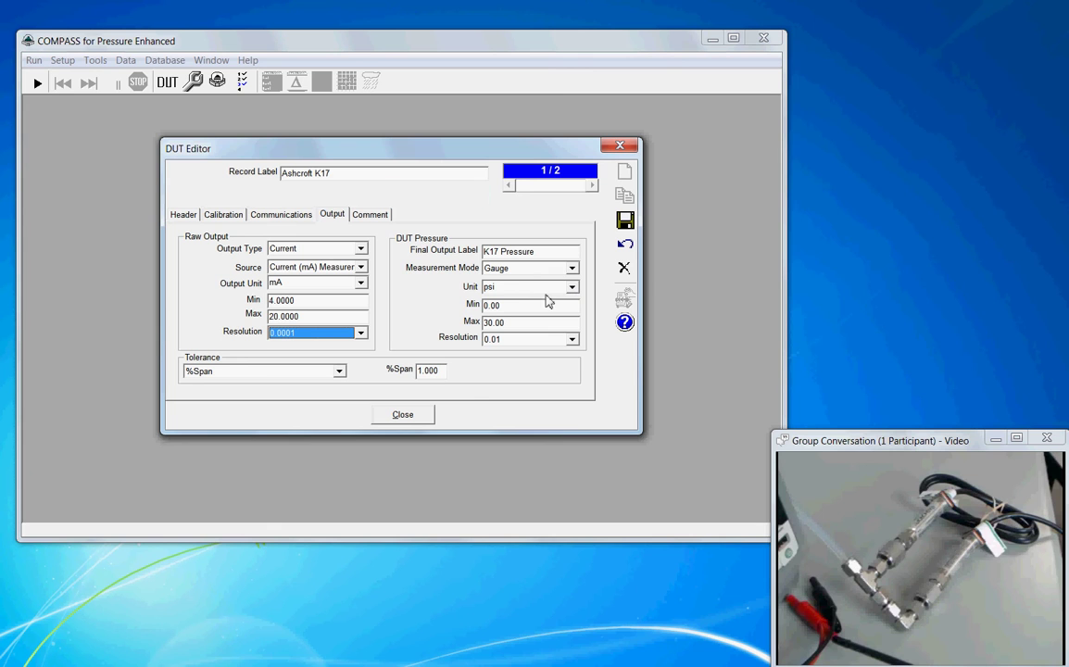
pyautogui.click(540, 308)
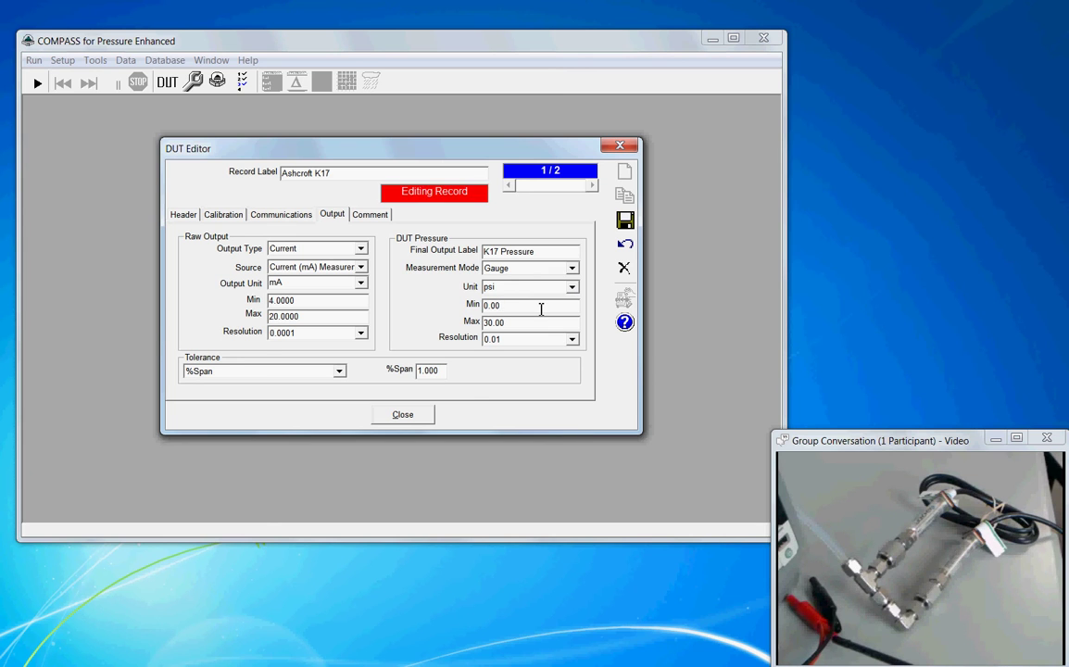
pyautogui.click(535, 327)
pyautogui.click(572, 341)
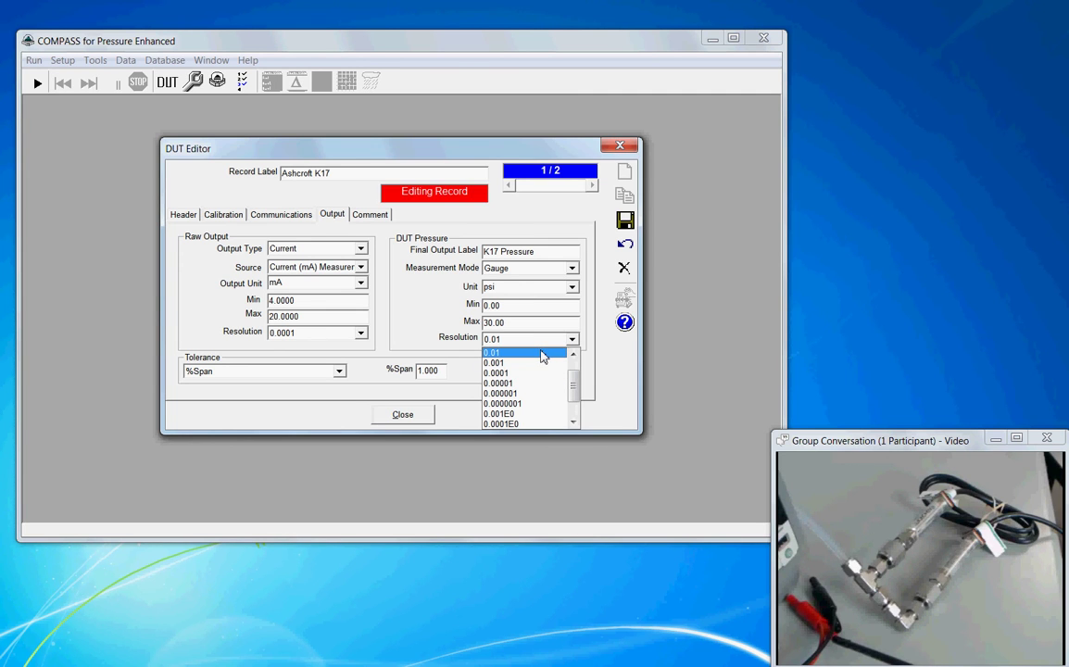
pyautogui.click(541, 353)
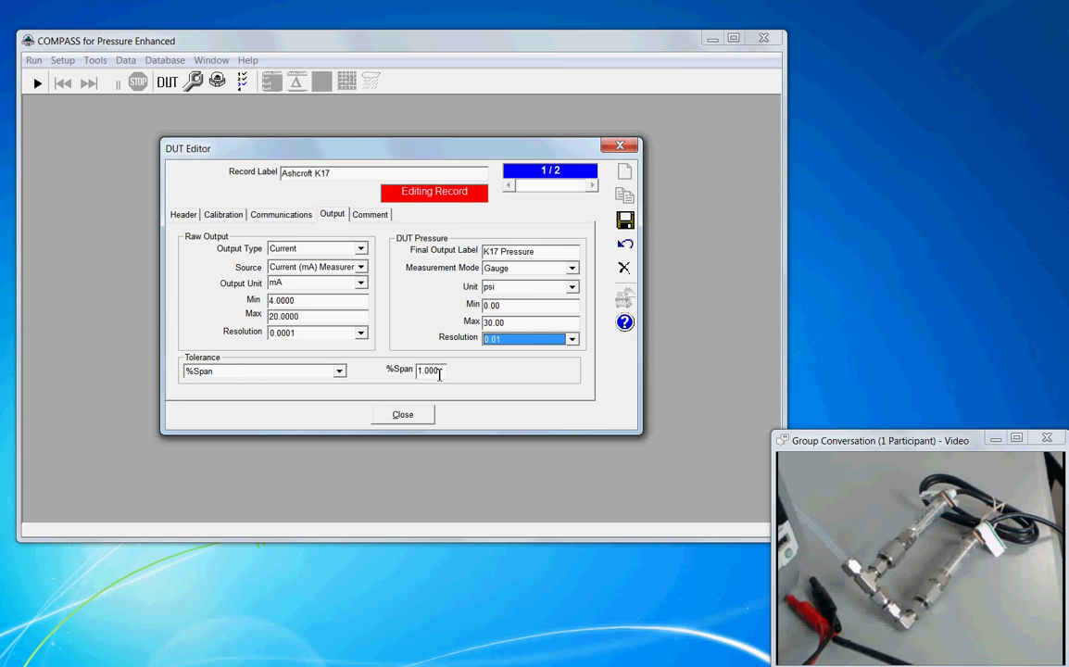
pyautogui.click(339, 371)
pyautogui.moveTo(340, 425); pyautogui.dragTo(340, 414)
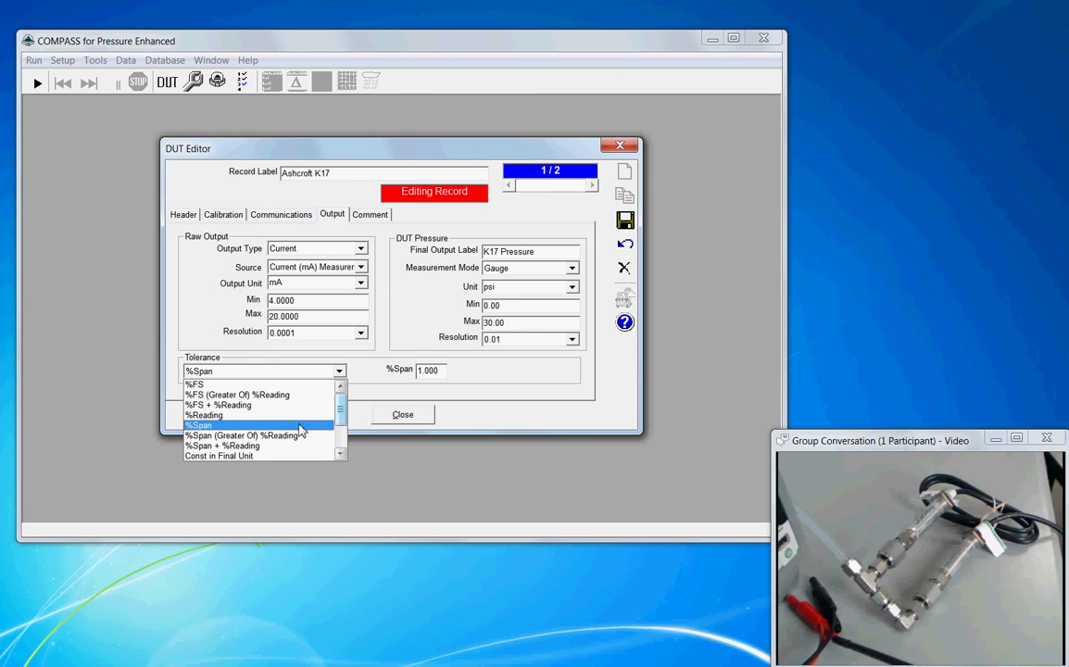
pyautogui.click(300, 426)
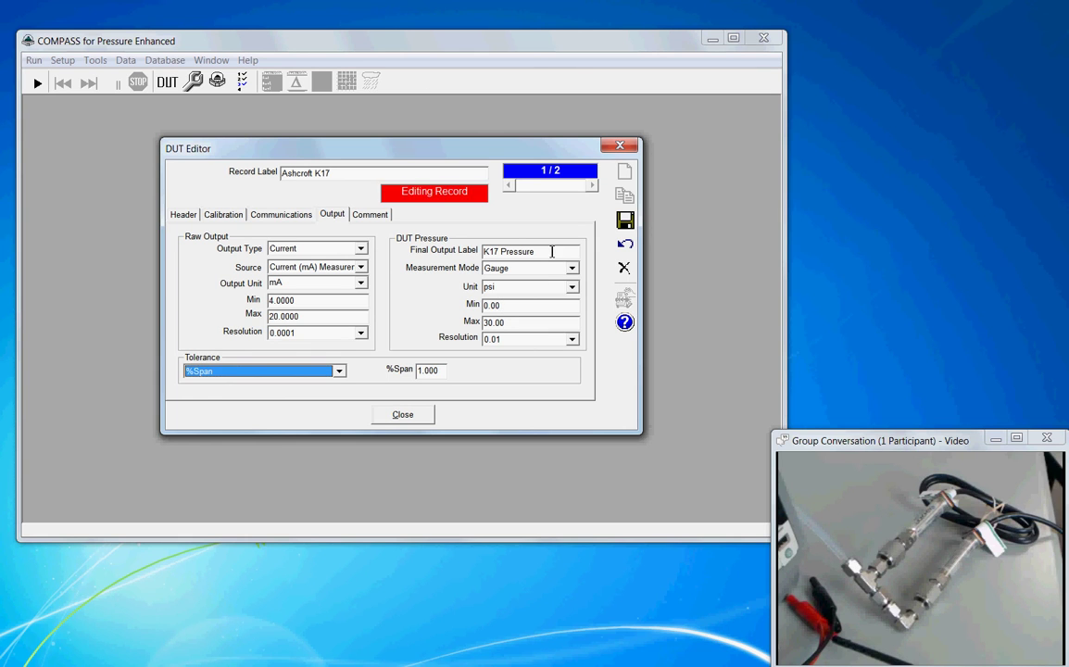
pyautogui.moveTo(548, 250); pyautogui.dragTo(476, 251)
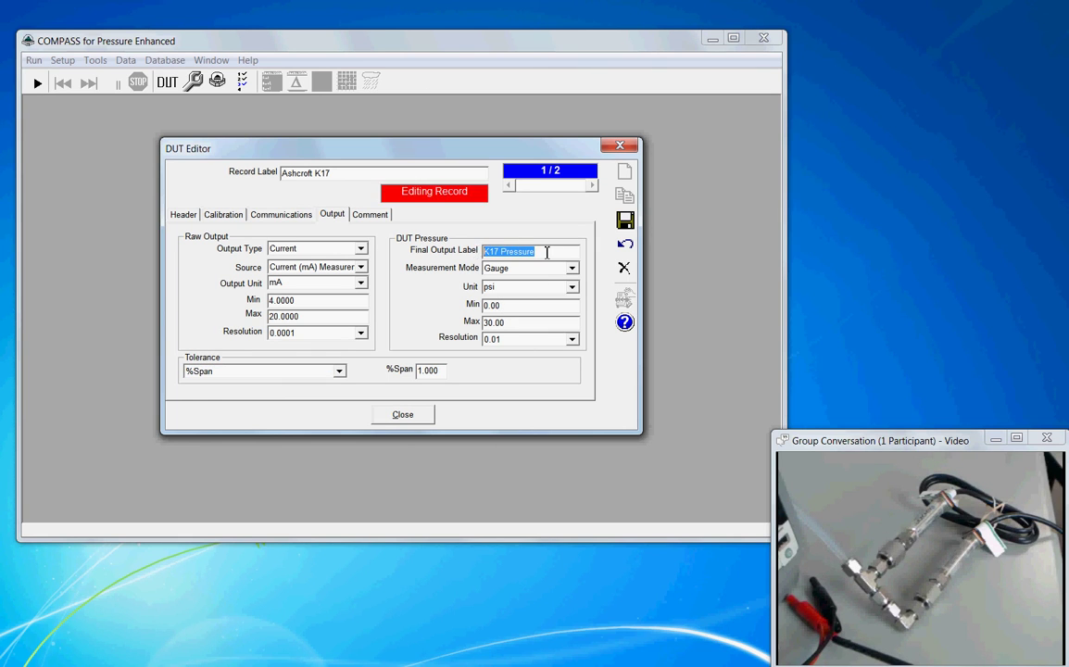
pyautogui.click(555, 252)
pyautogui.click(571, 269)
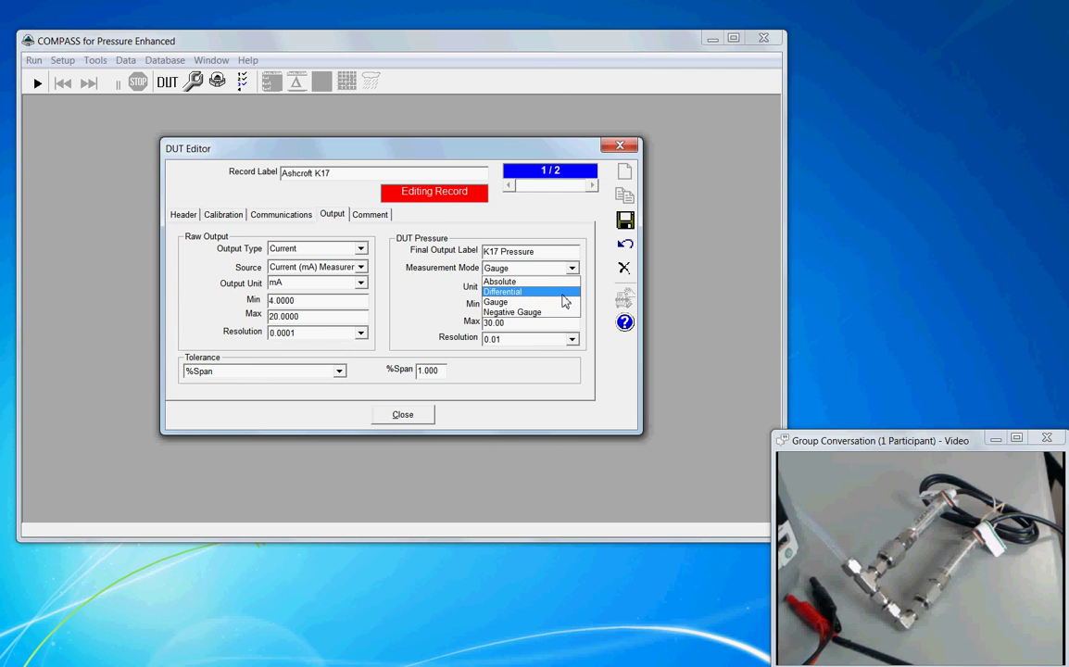
pyautogui.click(562, 304)
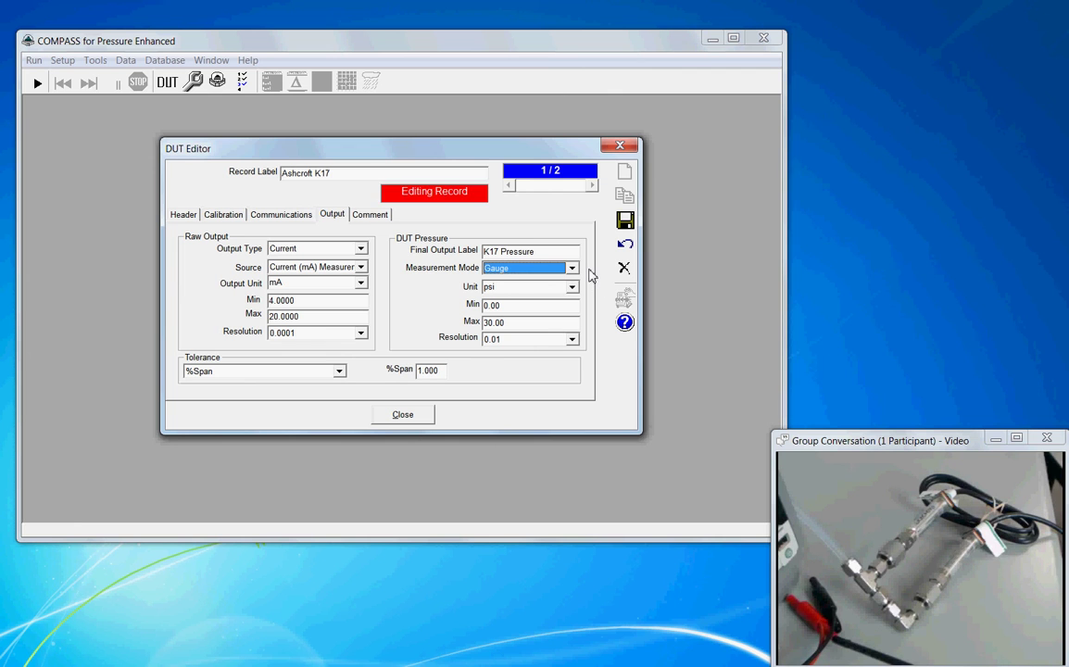
# Go to the Comment page to enter the 13VDC excitation note.
pyautogui.click(370, 214)
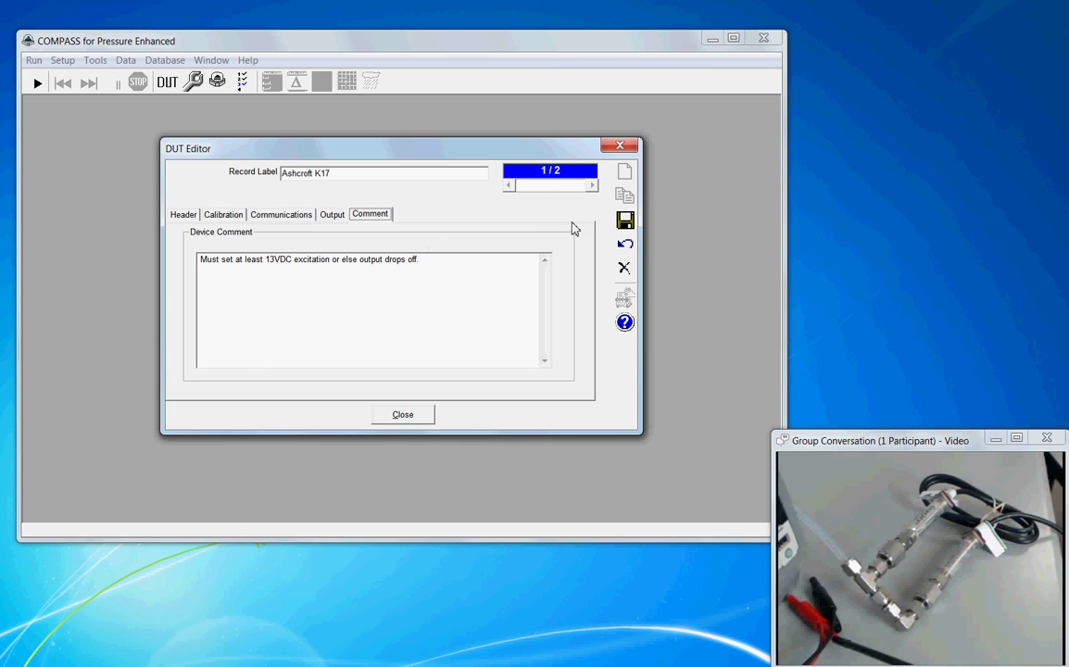
# Save the Ashcroft K17 profile and go back to its Header details.
pyautogui.click(625, 221)
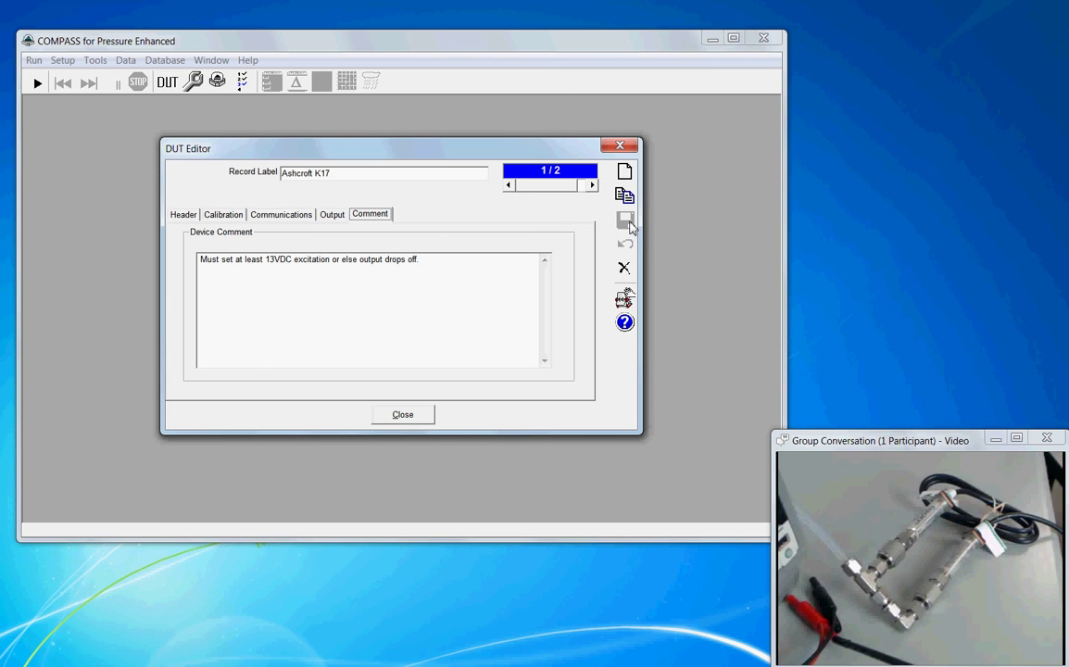
pyautogui.click(184, 215)
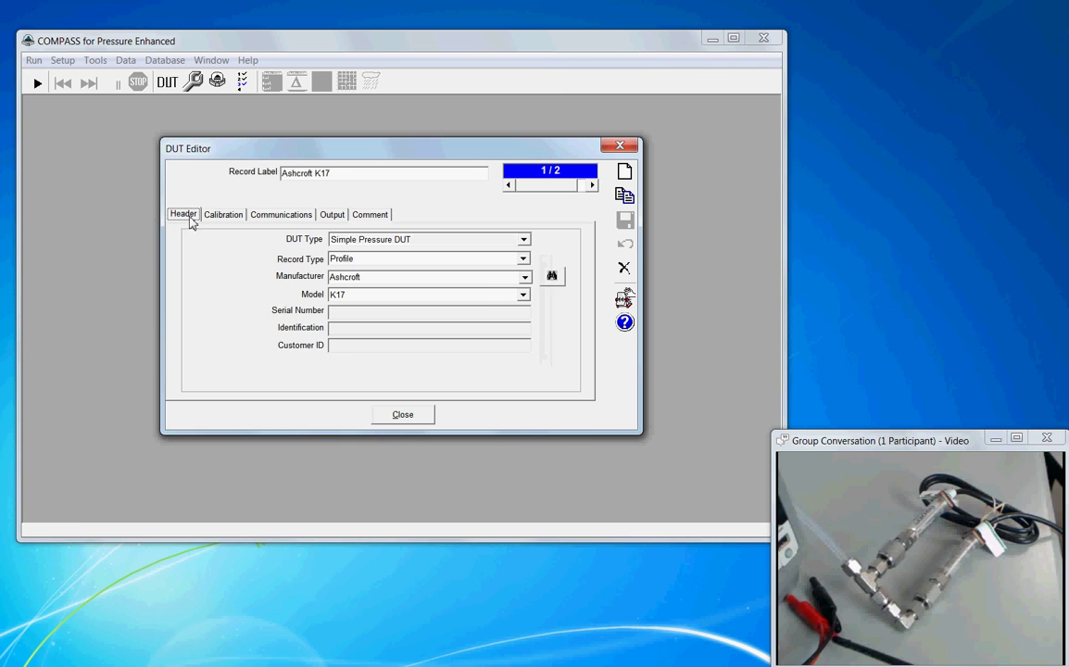